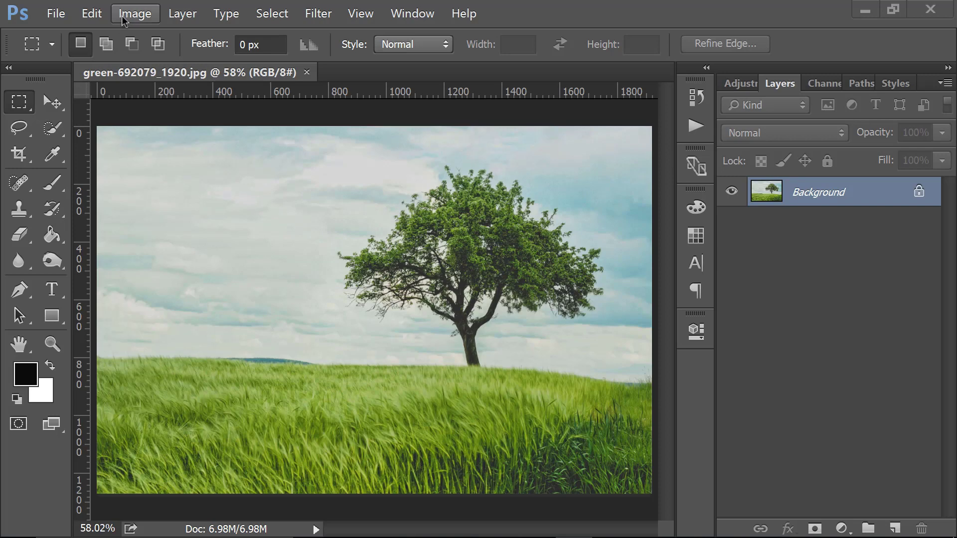
# In Image > Calculations, set Source 1 to Red and Source 2 to Blue
pyautogui.click(123, 20)
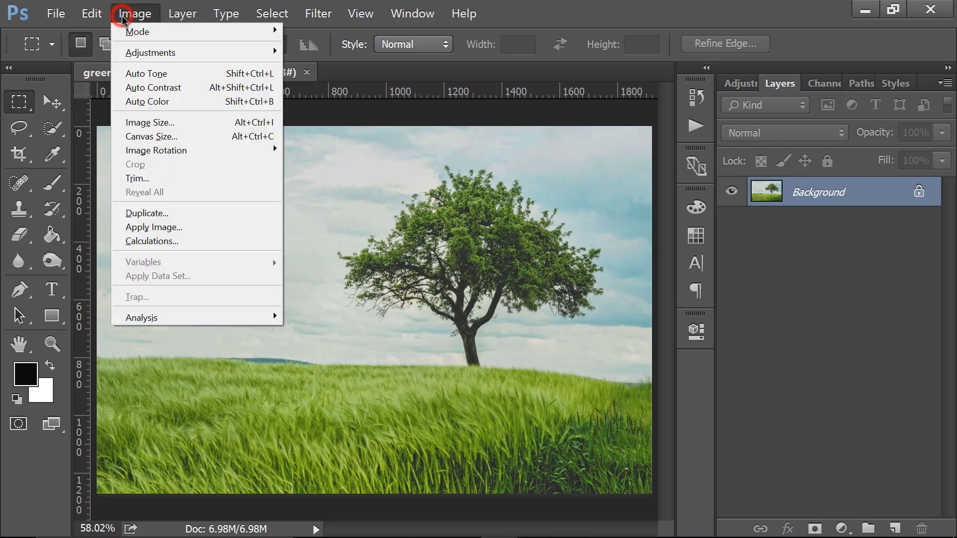
pyautogui.click(172, 241)
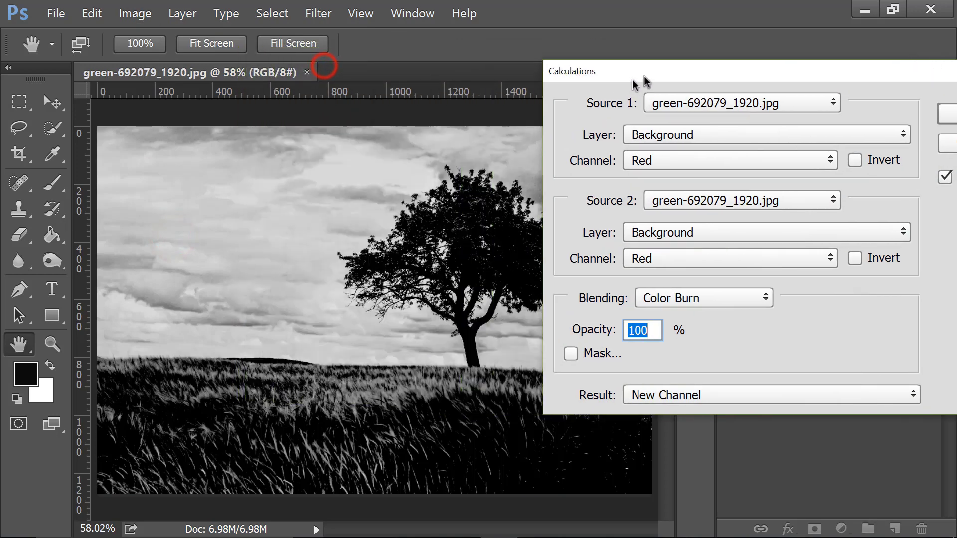
pyautogui.moveTo(335, 70); pyautogui.dragTo(657, 81)
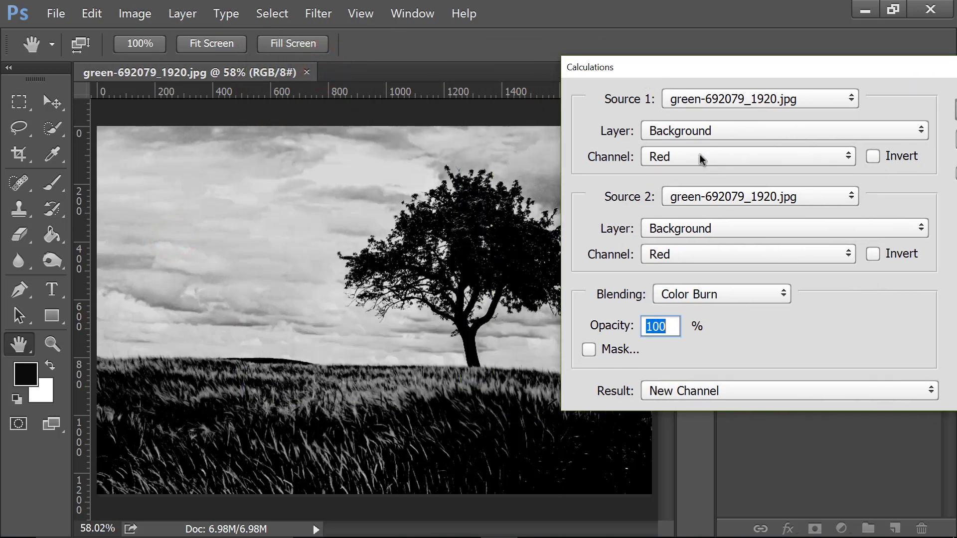
pyautogui.click(700, 159)
pyautogui.click(698, 184)
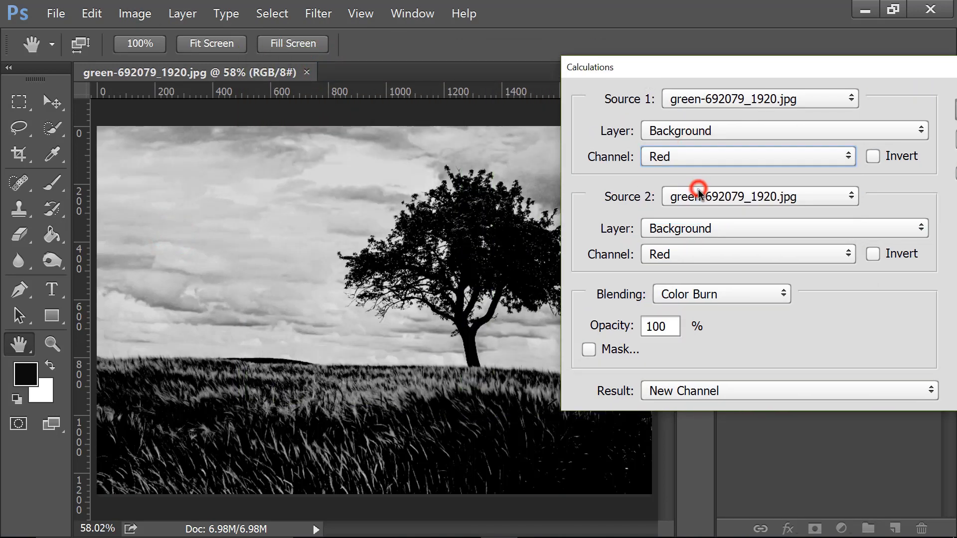
pyautogui.click(705, 257)
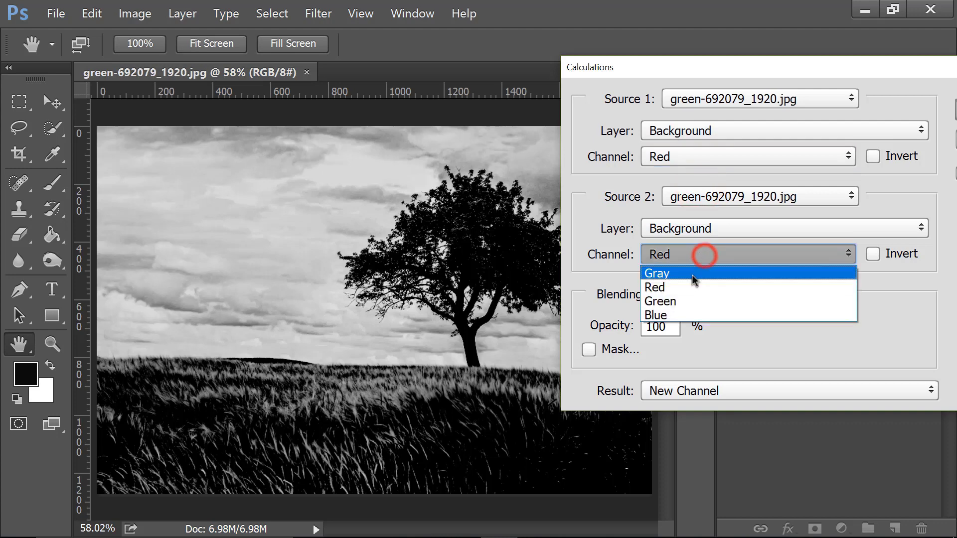
pyautogui.click(682, 319)
# Blend the channels with Color Burn and output the result as a new Alpha 1 channel
pyautogui.click(724, 288)
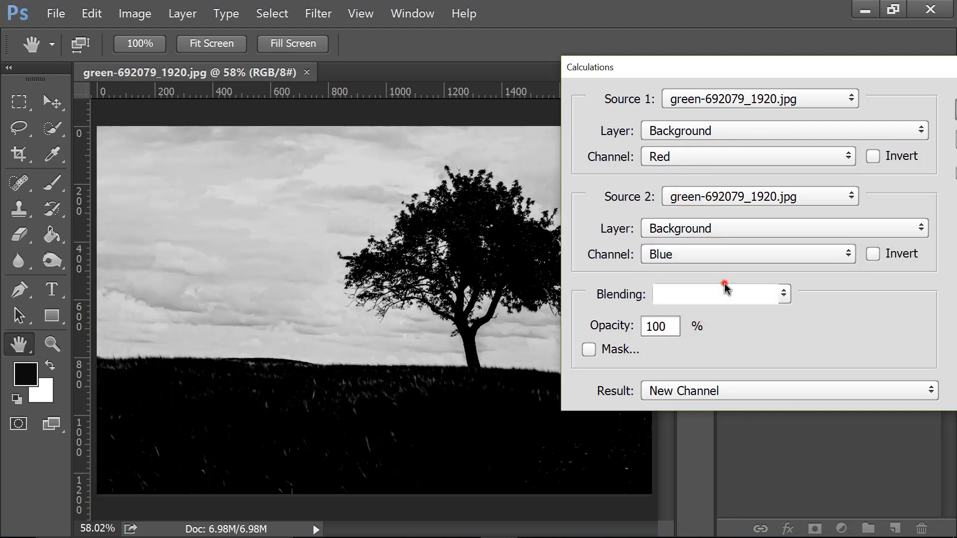
pyautogui.click(700, 76)
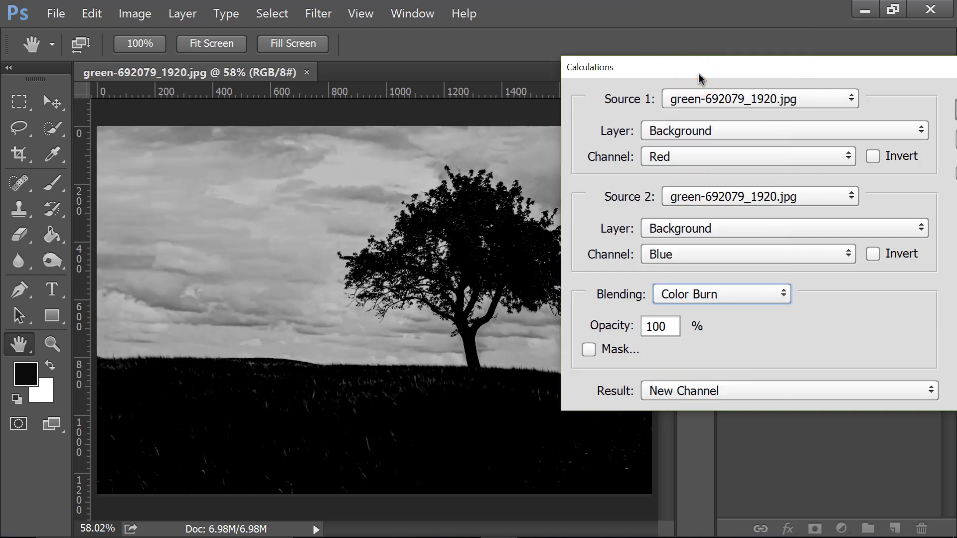
pyautogui.press('Down')
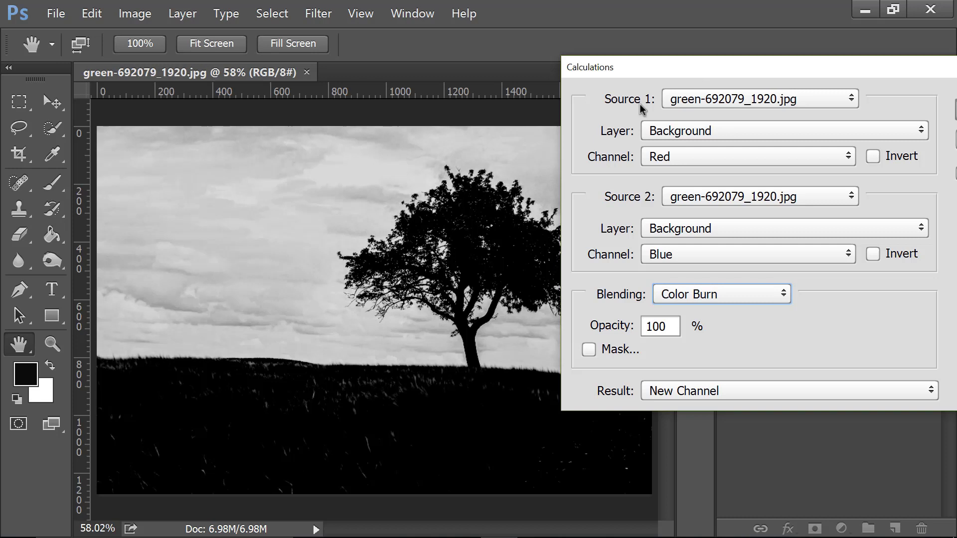
pyautogui.moveTo(621, 71); pyautogui.dragTo(353, 63)
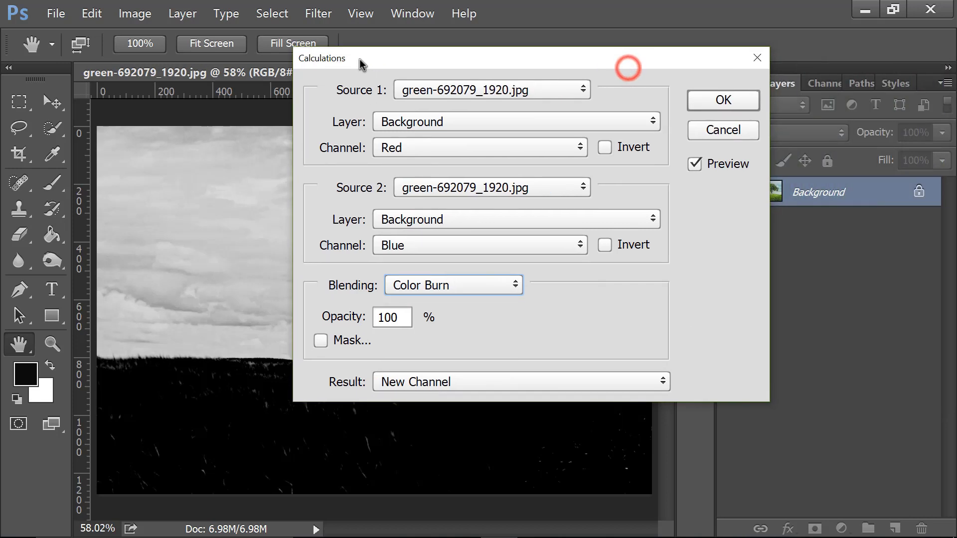
pyautogui.click(703, 103)
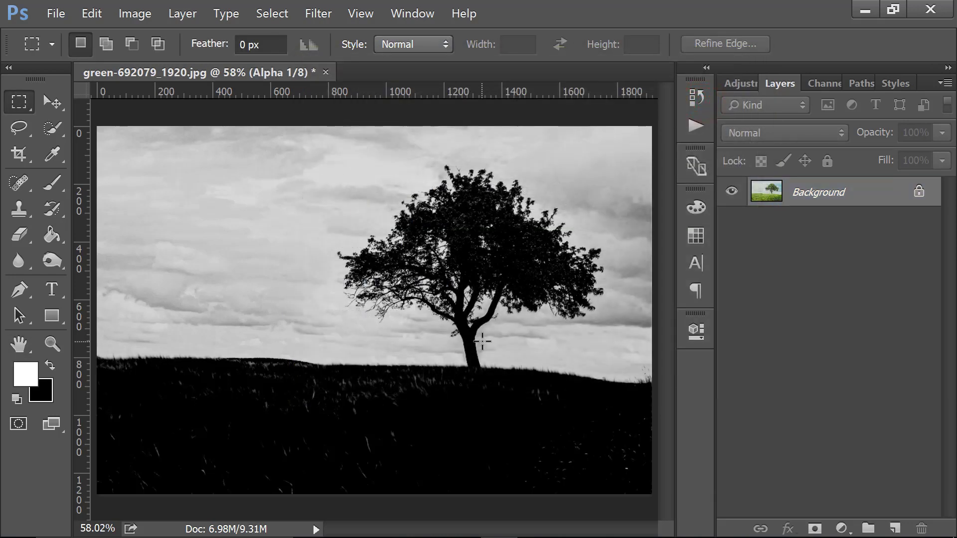
# Show the Channels list and set up a soft 250 px white Brush in Overlay mode
pyautogui.click(806, 83)
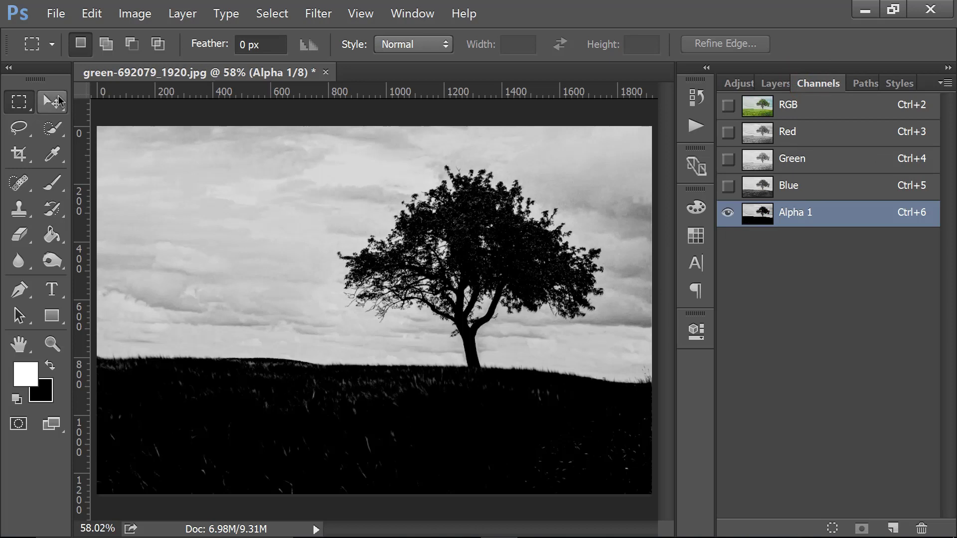
pyautogui.click(49, 180)
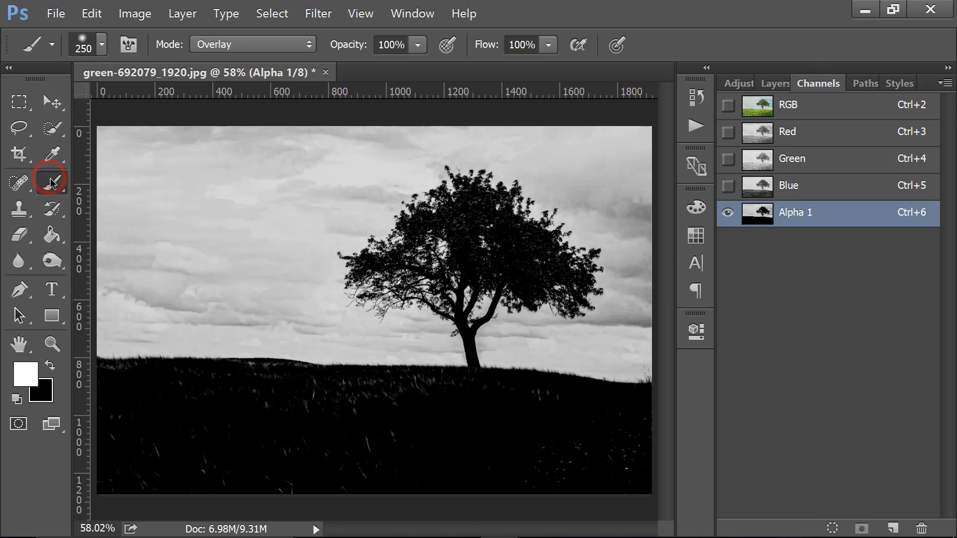
pyautogui.click(100, 48)
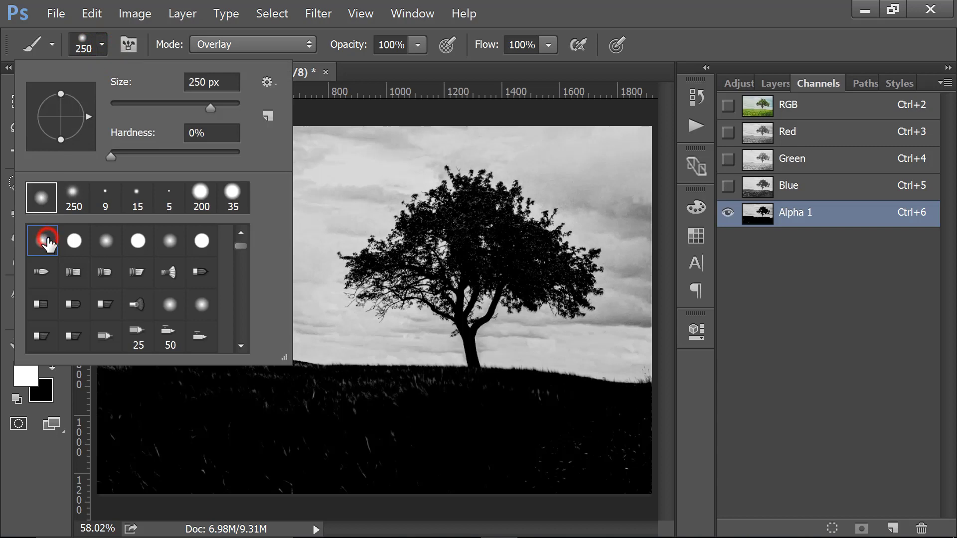
pyautogui.click(574, 10)
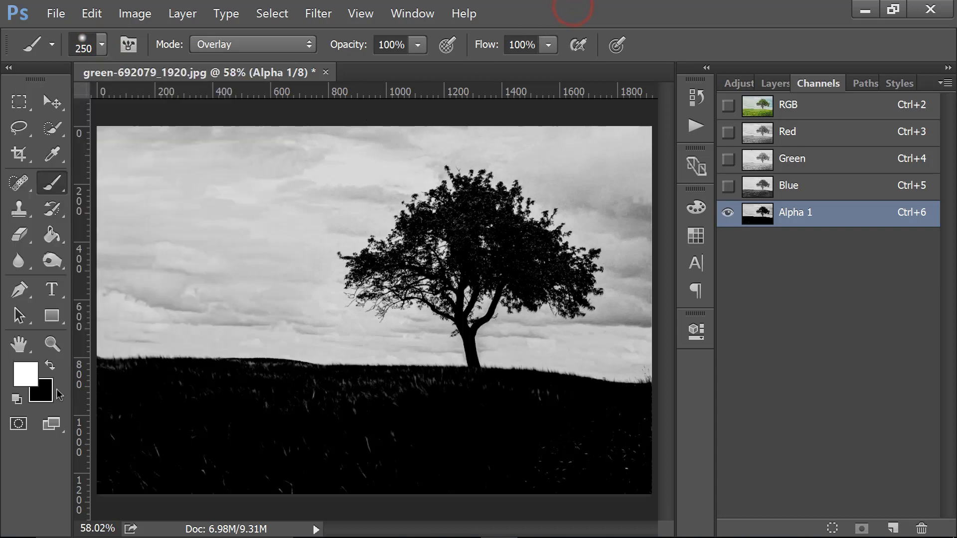
pyautogui.click(50, 369)
pyautogui.click(201, 47)
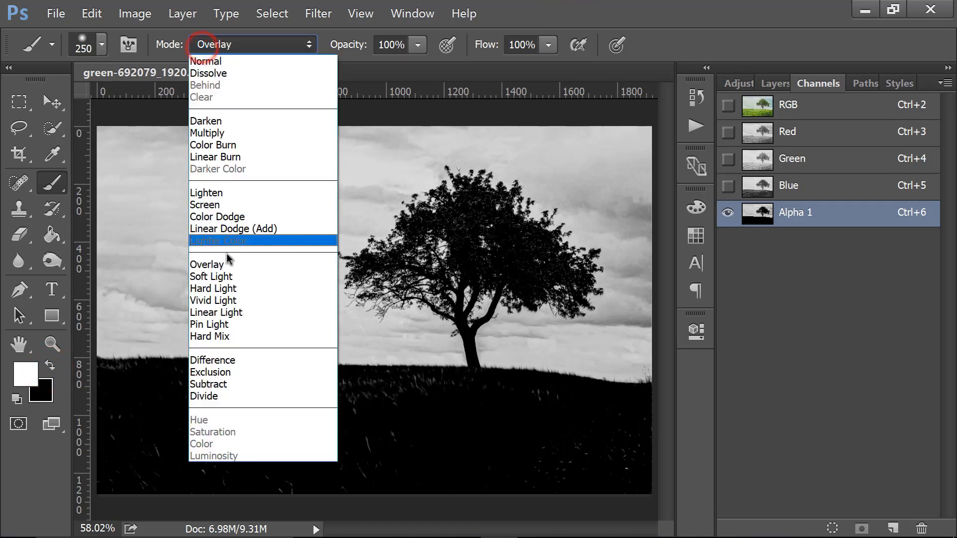
pyautogui.click(226, 263)
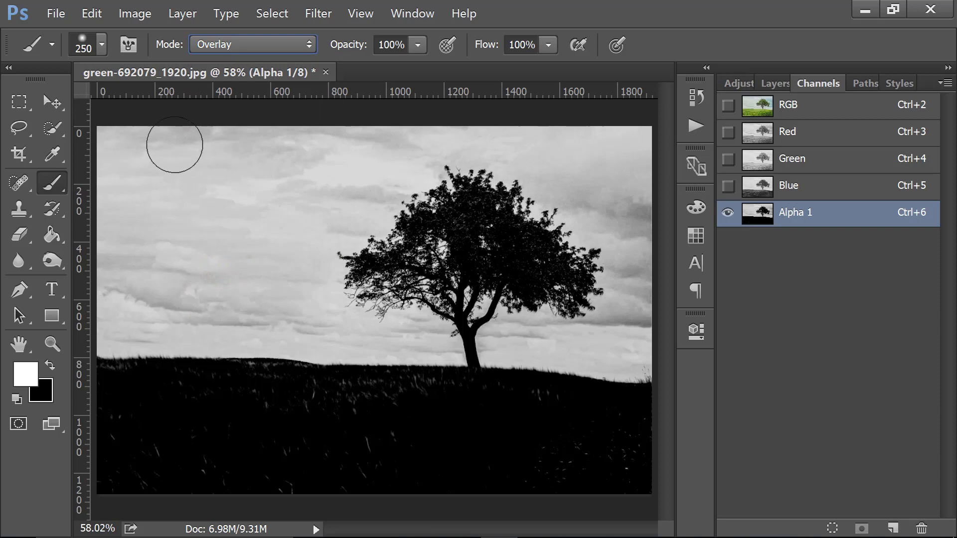
# Paint the grey haze around the tree white in Alpha 1, then make the RGB channels visible
pyautogui.moveTo(136, 140)
pyautogui.mouseDown()
pyautogui.moveTo(114, 147)
pyautogui.moveTo(114, 251)
pyautogui.moveTo(157, 217)
pyautogui.moveTo(179, 130)
pyautogui.mouseUp()
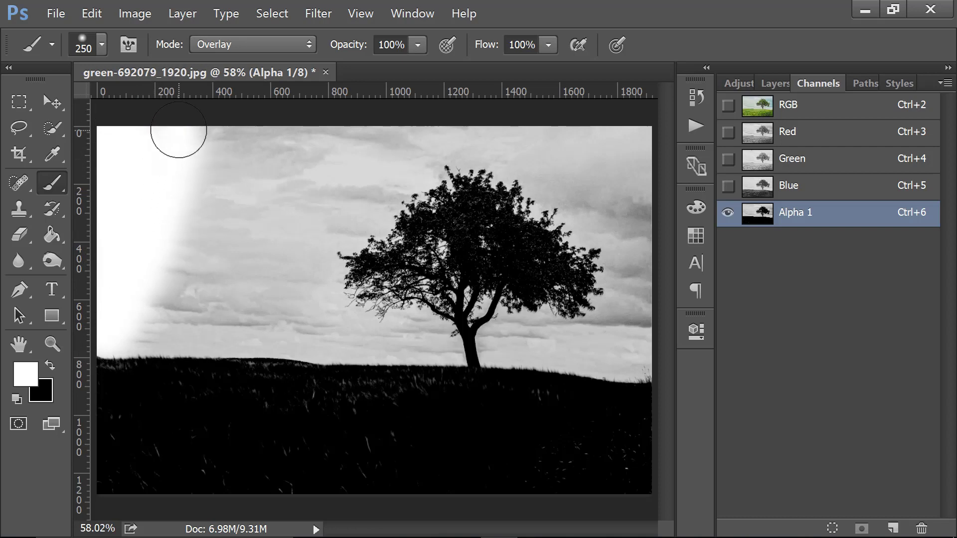
pyautogui.moveTo(120, 131)
pyautogui.mouseDown()
pyautogui.moveTo(151, 321)
pyautogui.moveTo(196, 247)
pyautogui.moveTo(175, 326)
pyautogui.moveTo(199, 336)
pyautogui.moveTo(299, 325)
pyautogui.moveTo(230, 277)
pyautogui.moveTo(216, 242)
pyautogui.moveTo(182, 321)
pyautogui.moveTo(213, 175)
pyautogui.moveTo(198, 153)
pyautogui.moveTo(183, 164)
pyautogui.moveTo(260, 164)
pyautogui.moveTo(229, 248)
pyautogui.moveTo(286, 134)
pyautogui.moveTo(275, 261)
pyautogui.moveTo(313, 135)
pyautogui.moveTo(306, 192)
pyautogui.moveTo(380, 143)
pyautogui.moveTo(620, 145)
pyautogui.moveTo(631, 180)
pyautogui.moveTo(626, 246)
pyautogui.moveTo(639, 353)
pyautogui.moveTo(604, 352)
pyautogui.moveTo(621, 352)
pyautogui.moveTo(636, 316)
pyautogui.moveTo(606, 198)
pyautogui.moveTo(528, 145)
pyautogui.moveTo(399, 158)
pyautogui.moveTo(329, 239)
pyautogui.moveTo(320, 338)
pyautogui.moveTo(513, 338)
pyautogui.moveTo(599, 353)
pyautogui.moveTo(609, 247)
pyautogui.moveTo(581, 214)
pyautogui.moveTo(622, 244)
pyautogui.mouseUp()
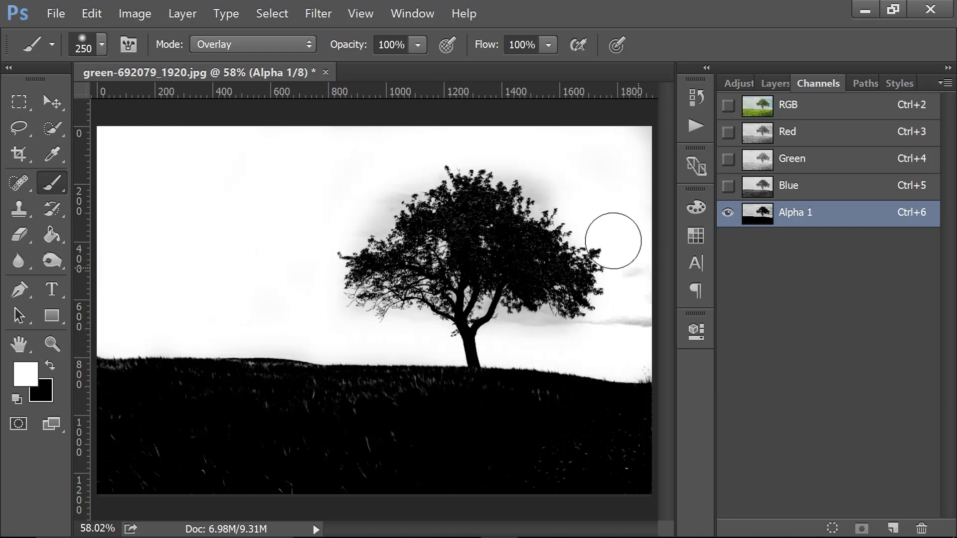
pyautogui.moveTo(443, 144)
pyautogui.mouseDown()
pyautogui.moveTo(359, 220)
pyautogui.moveTo(367, 301)
pyautogui.moveTo(380, 318)
pyautogui.moveTo(394, 320)
pyautogui.moveTo(425, 285)
pyautogui.mouseUp()
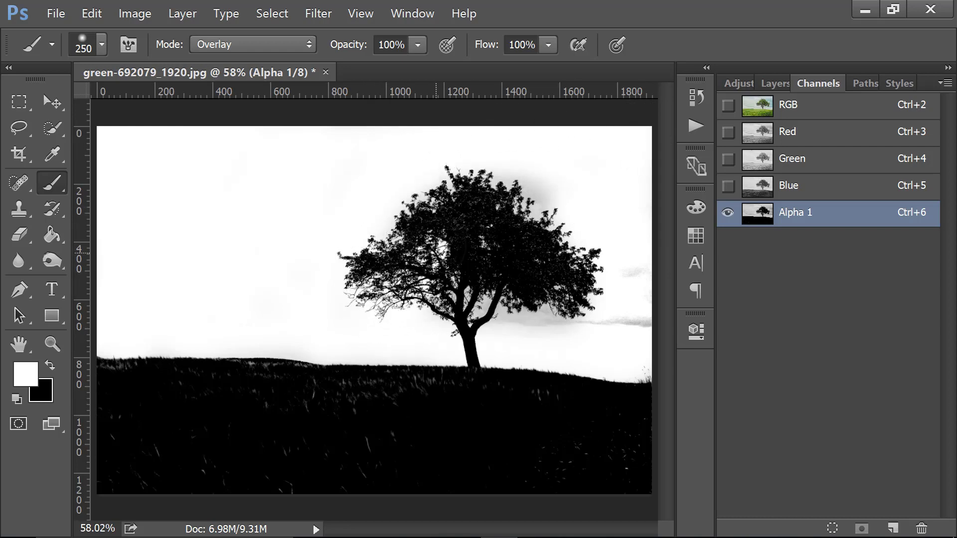
pyautogui.moveTo(433, 207)
pyautogui.mouseDown()
pyautogui.moveTo(438, 171)
pyautogui.moveTo(506, 164)
pyautogui.moveTo(594, 274)
pyautogui.moveTo(559, 316)
pyautogui.moveTo(453, 297)
pyautogui.mouseUp()
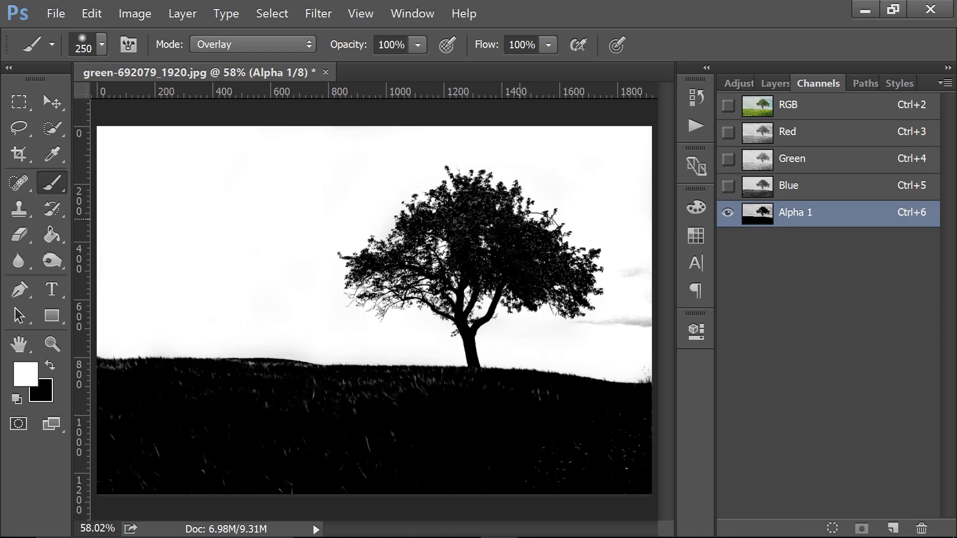
pyautogui.moveTo(640, 298)
pyautogui.mouseDown()
pyautogui.moveTo(636, 324)
pyautogui.moveTo(584, 344)
pyautogui.moveTo(603, 342)
pyautogui.moveTo(634, 293)
pyautogui.moveTo(634, 241)
pyautogui.mouseUp()
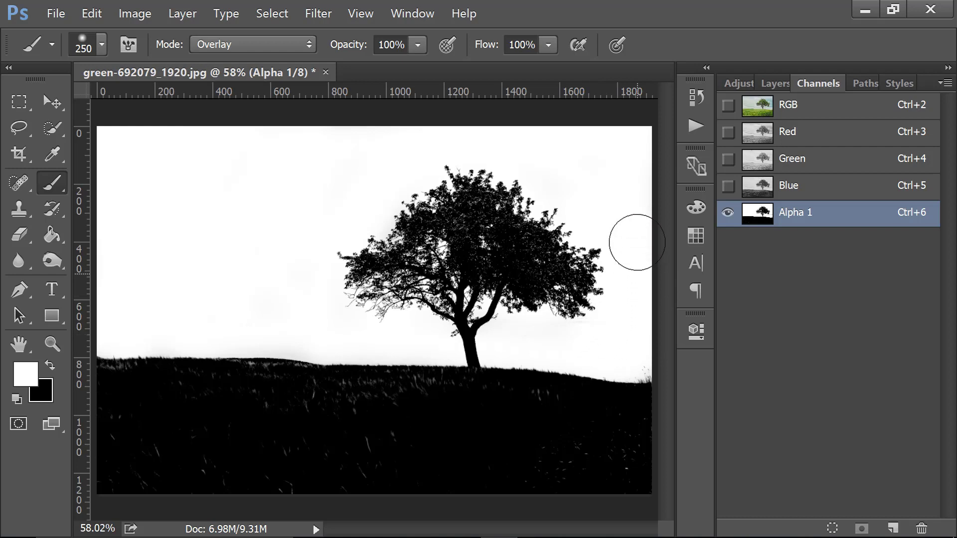
pyautogui.moveTo(656, 317)
pyautogui.mouseDown()
pyautogui.moveTo(613, 186)
pyautogui.moveTo(581, 156)
pyautogui.mouseUp()
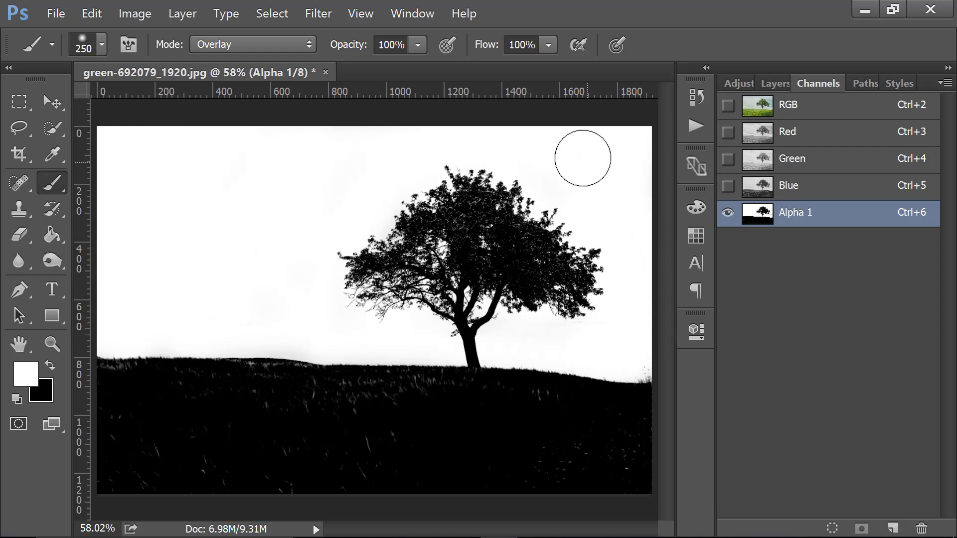
pyautogui.moveTo(314, 138); pyautogui.dragTo(305, 141)
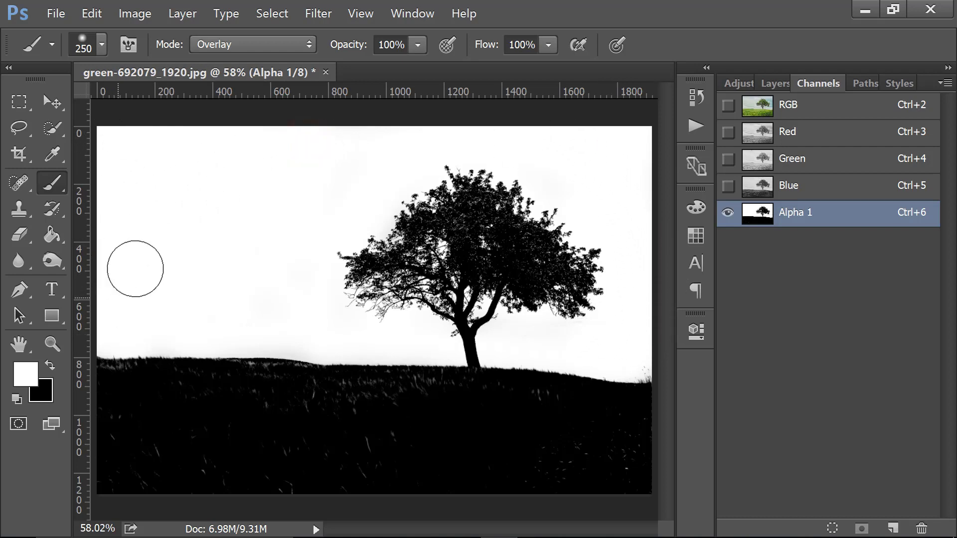
pyautogui.click(593, 347)
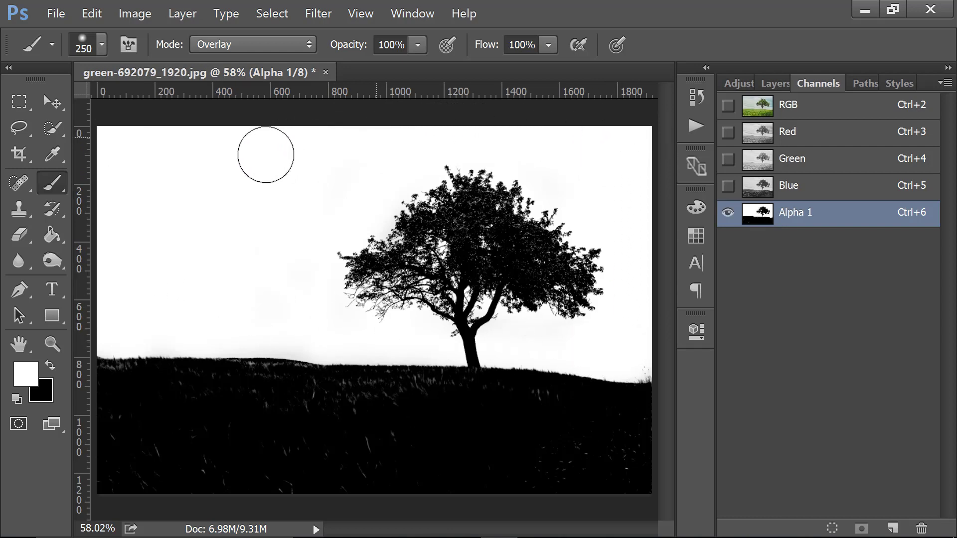
pyautogui.click(727, 106)
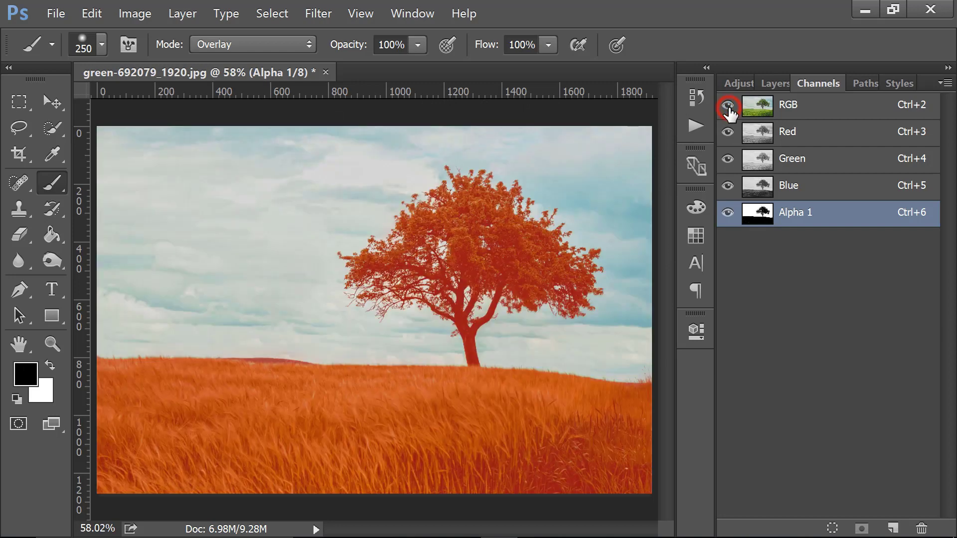
# Hide Alpha 1 and duplicate the Background layer as Background copy
pyautogui.click(728, 213)
pyautogui.click(773, 83)
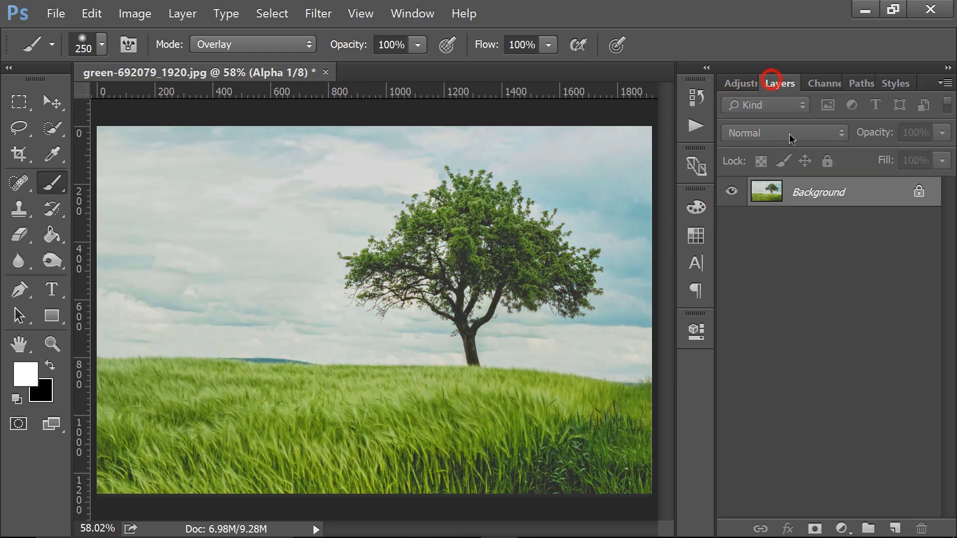
pyautogui.moveTo(829, 202); pyautogui.dragTo(895, 528)
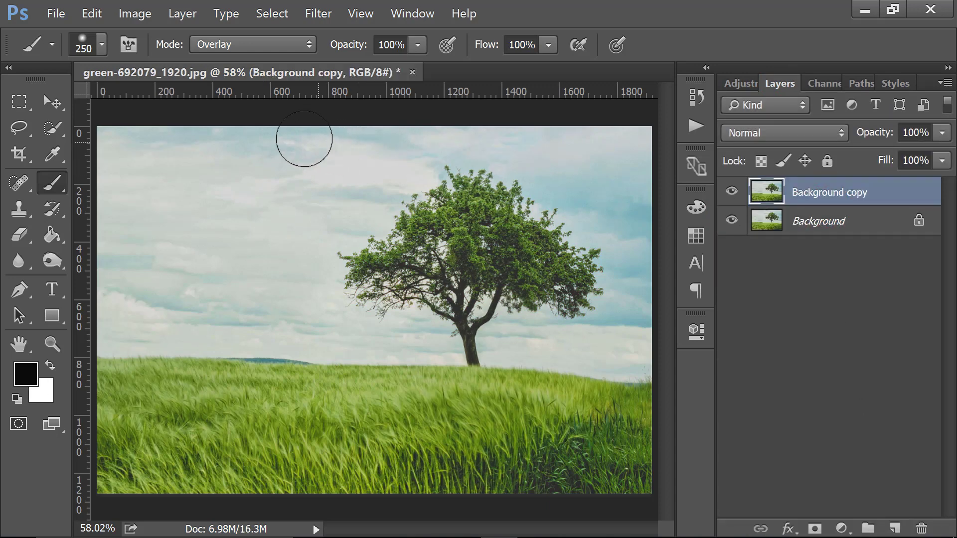
# Load the sky selection from the Alpha 1 channel via Select > Load Selection
pyautogui.click(286, 13)
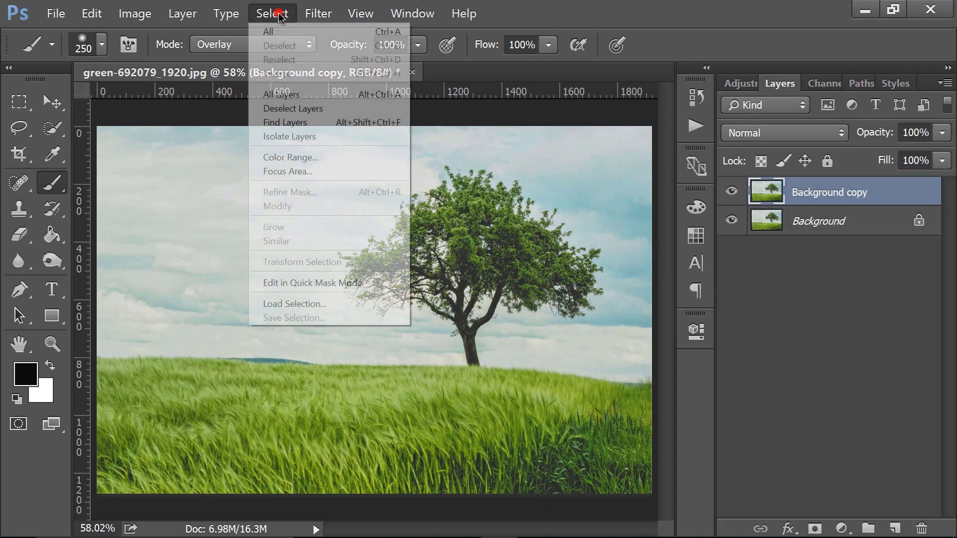
pyautogui.click(303, 304)
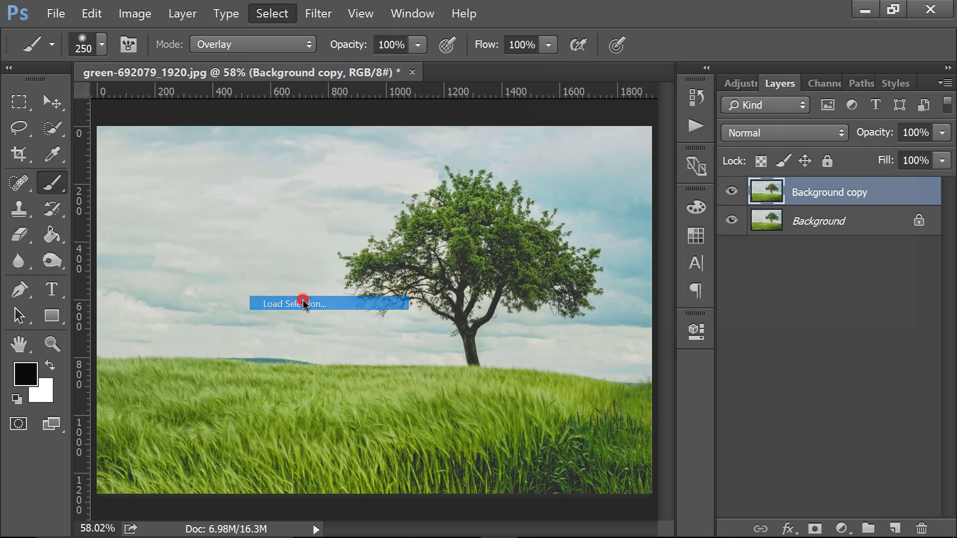
pyautogui.click(686, 156)
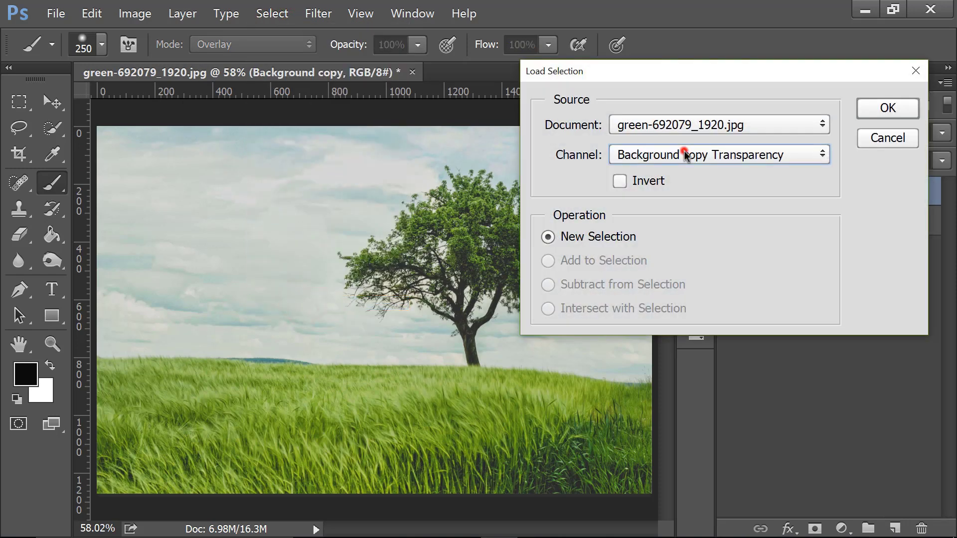
pyautogui.click(684, 198)
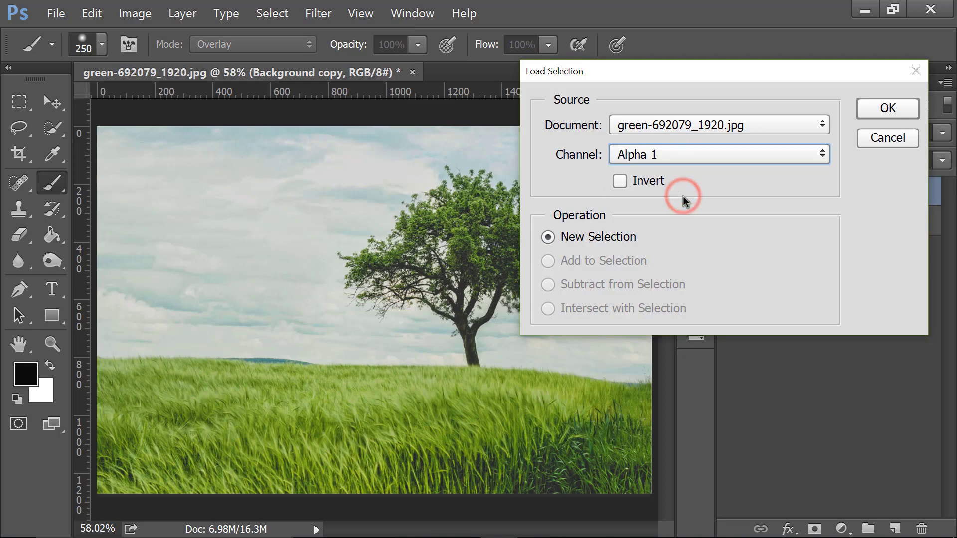
pyautogui.click(875, 109)
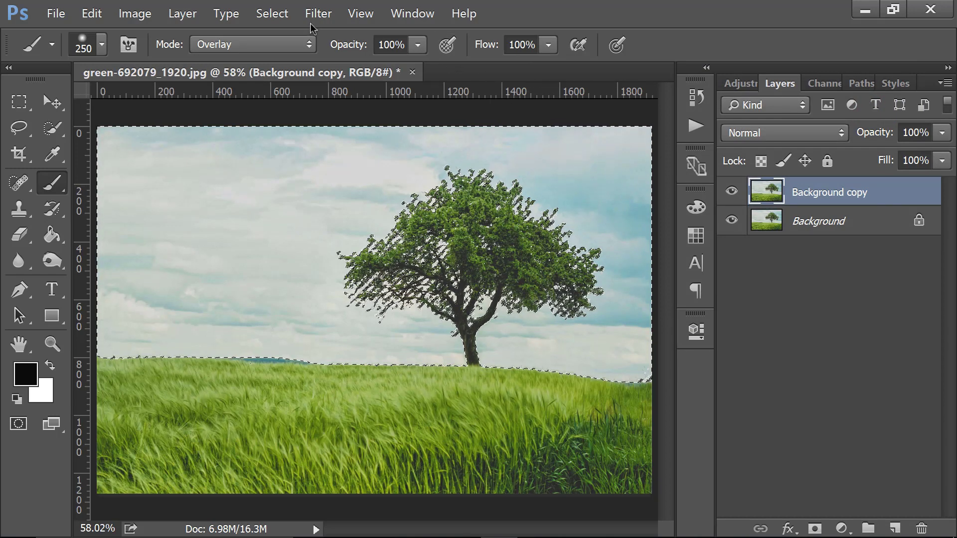
# Invert the selection to the tree and field and add a layer mask to Background copy
pyautogui.click(271, 13)
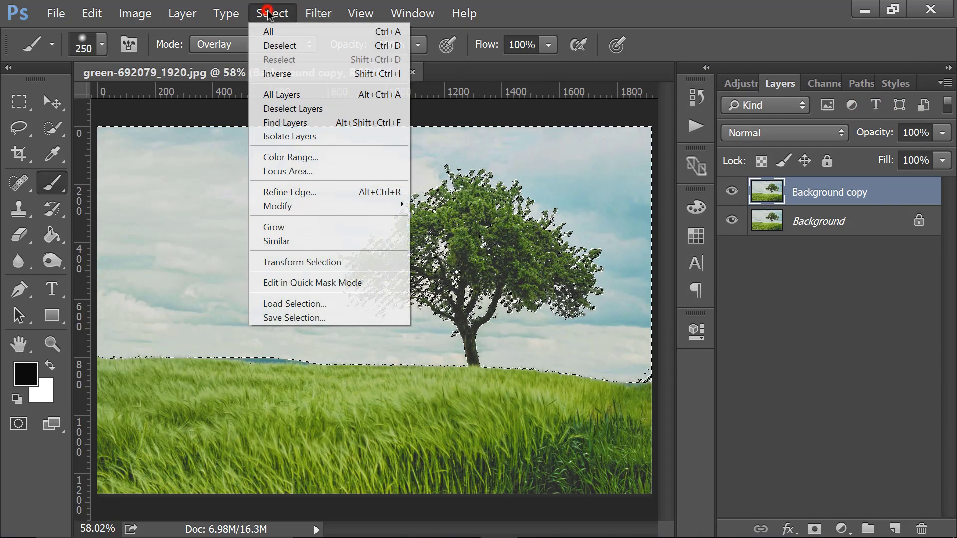
pyautogui.click(277, 72)
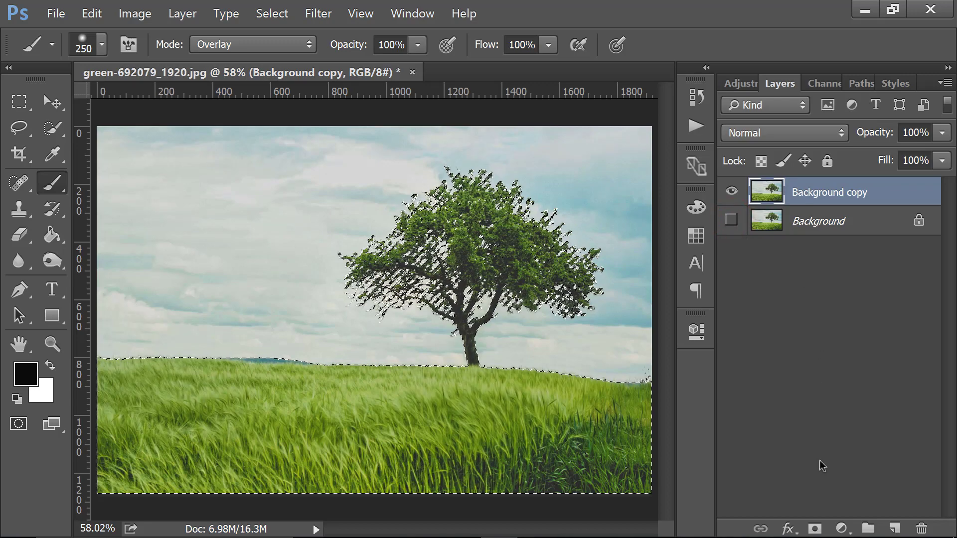
pyautogui.click(818, 528)
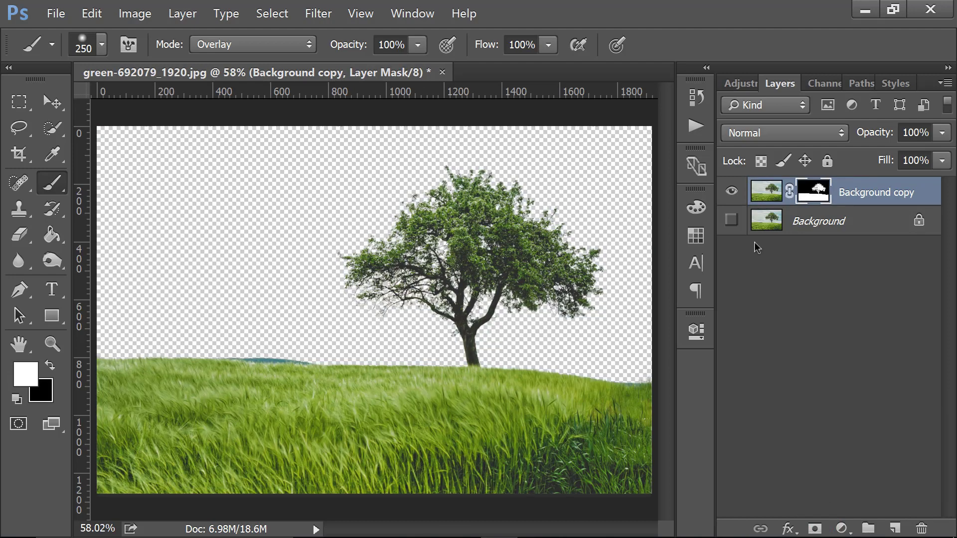
pyautogui.click(733, 224)
pyautogui.click(733, 223)
pyautogui.click(732, 224)
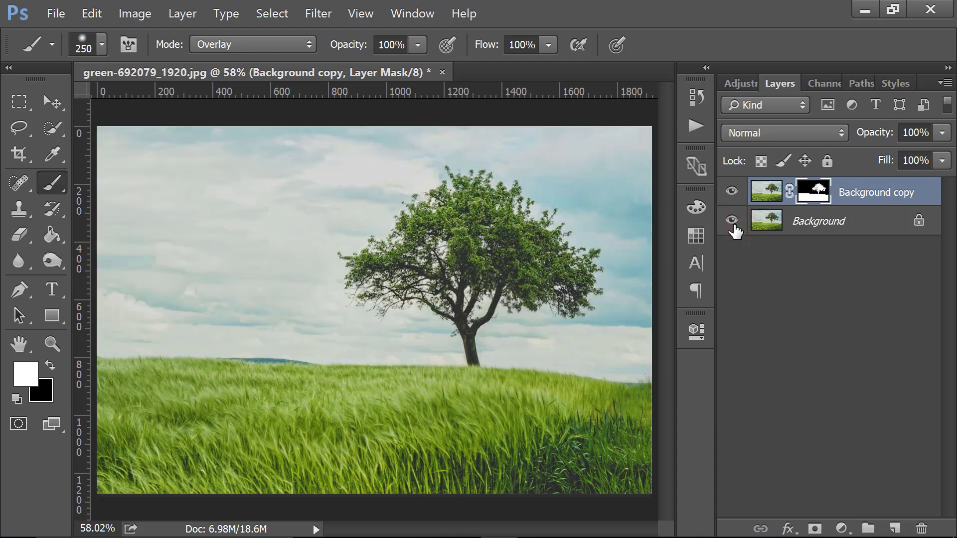
pyautogui.click(733, 223)
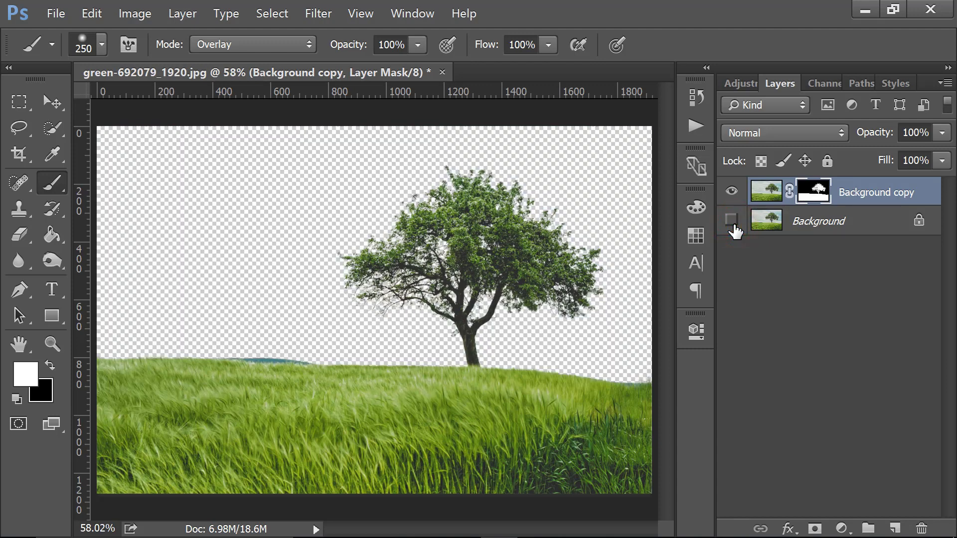